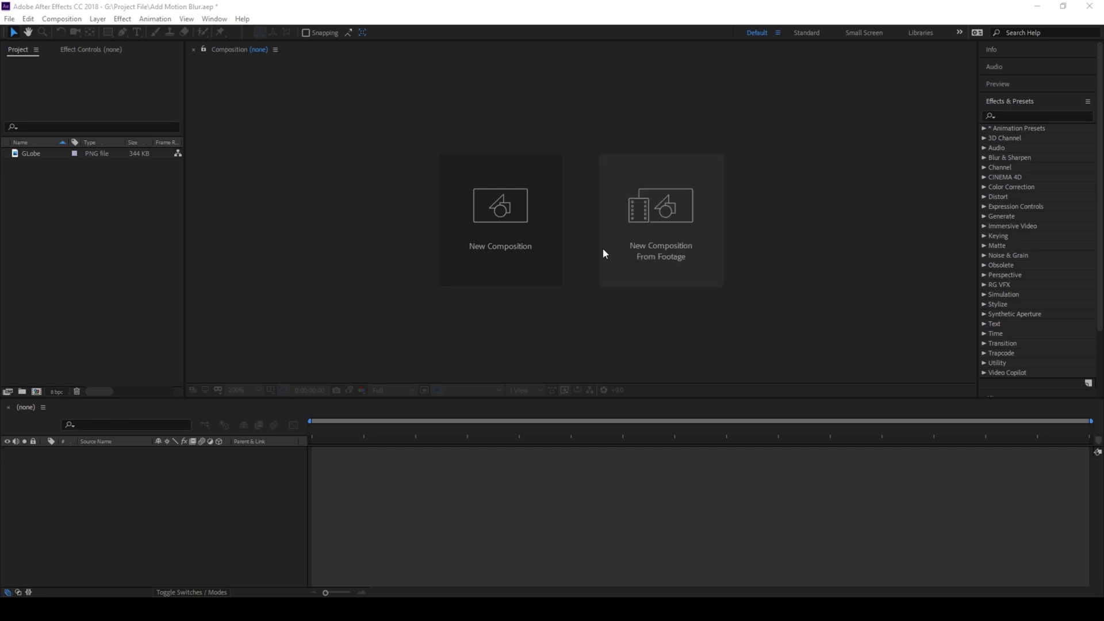
# Create a 1920×1080, 30 fps composition with a black background named 'Motion Blur'
pyautogui.click(500, 229)
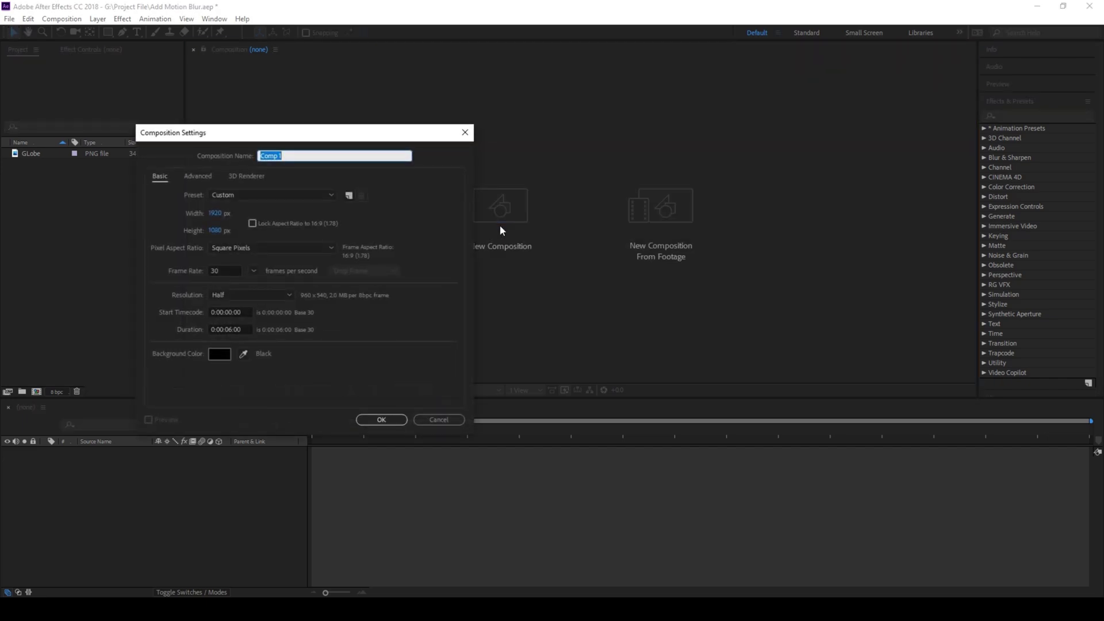
pyautogui.write('Motion Blur')
pyautogui.click(380, 419)
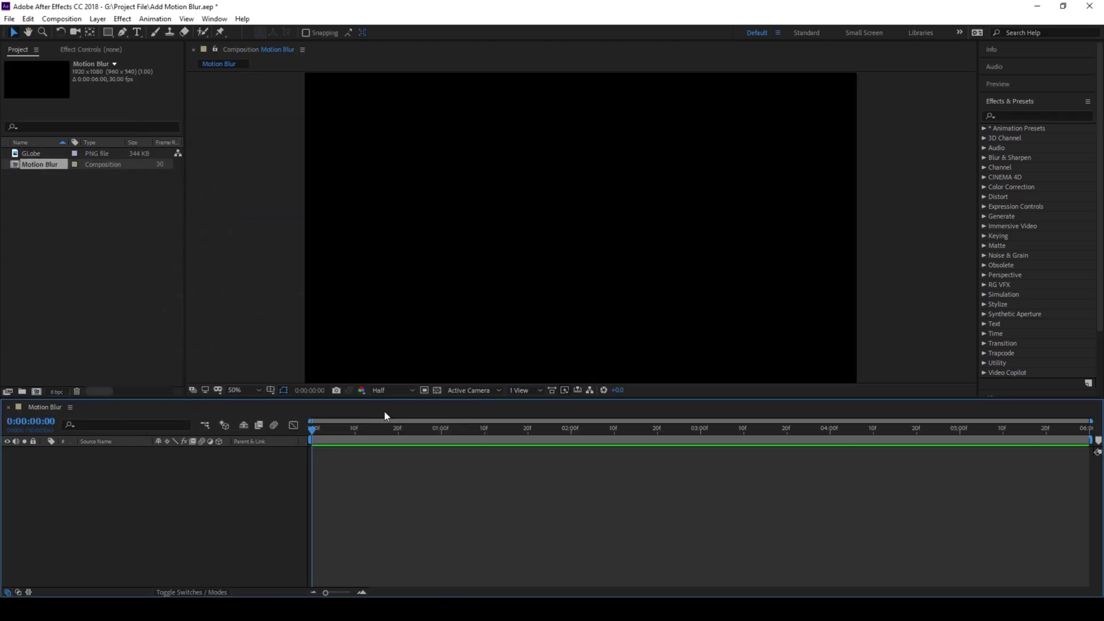
# Drop the GLobe image into the Motion Blur composition and scale it down to 52%
pyautogui.click(28, 154)
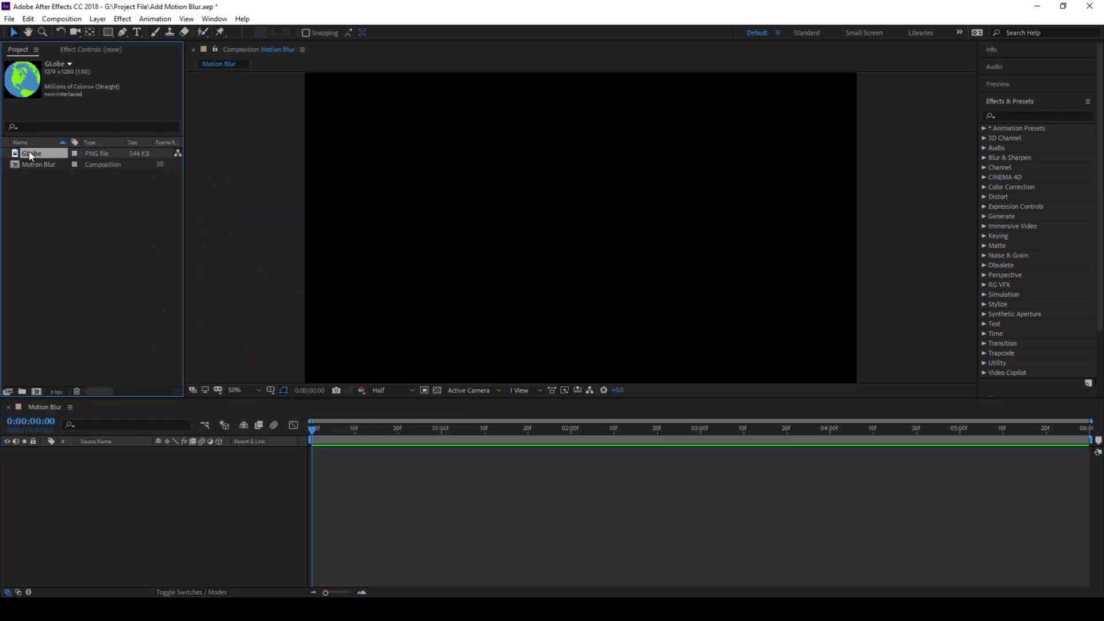
pyautogui.moveTo(32, 153); pyautogui.dragTo(450, 225)
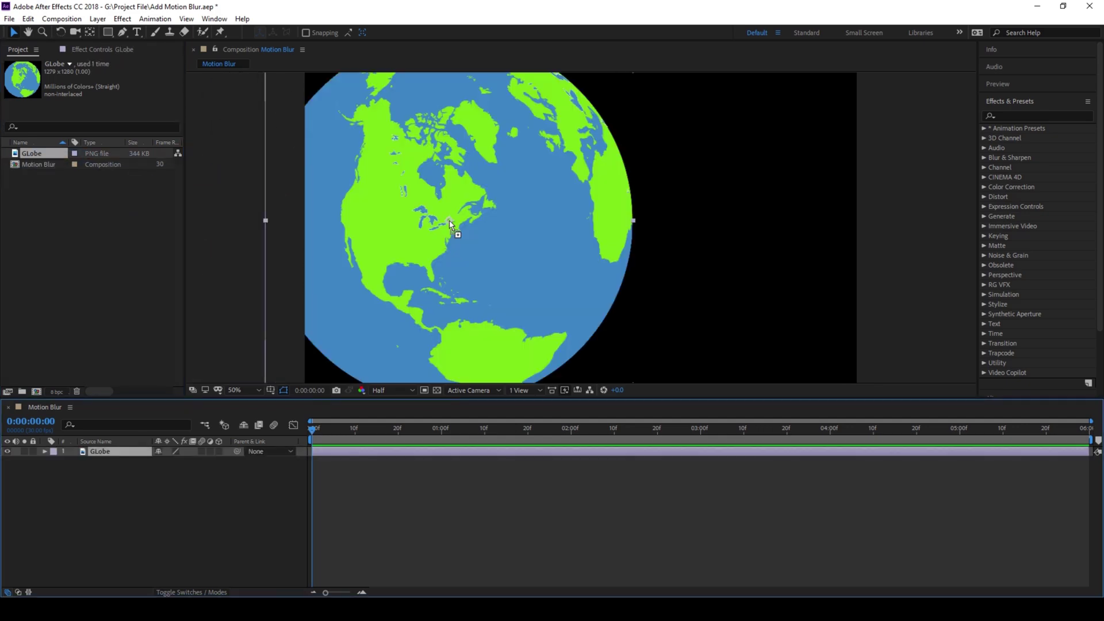
pyautogui.press('s')
pyautogui.moveTo(194, 463); pyautogui.dragTo(168, 461)
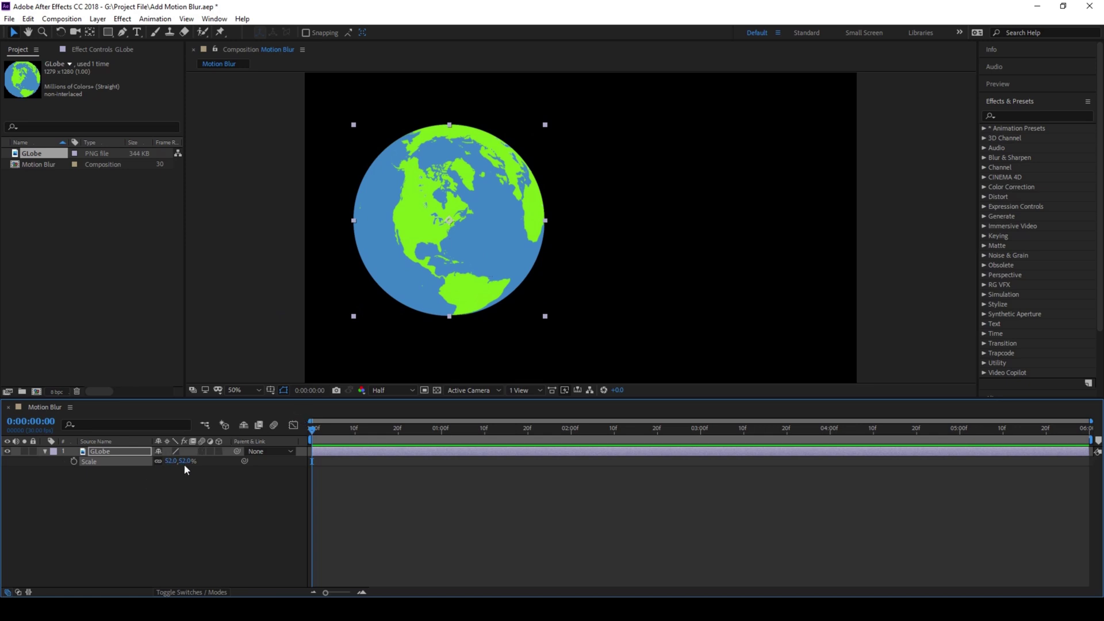
# Keyframe the globe's Position from off the left edge at frame 0 to off the right edge at 1:00
pyautogui.click(142, 478)
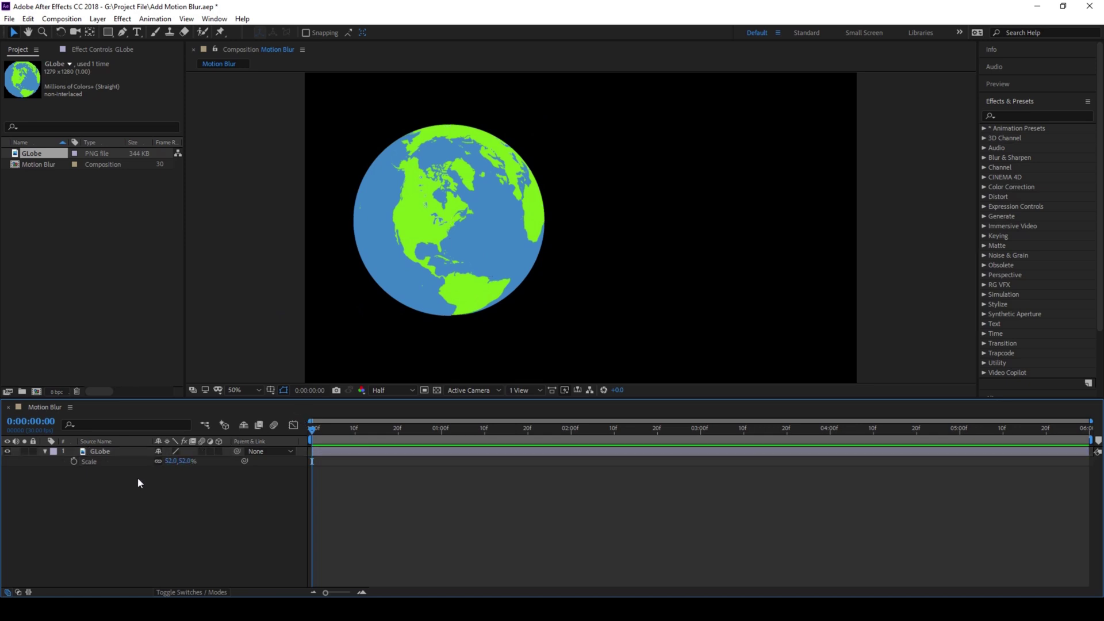
pyautogui.press('p')
pyautogui.click(112, 463)
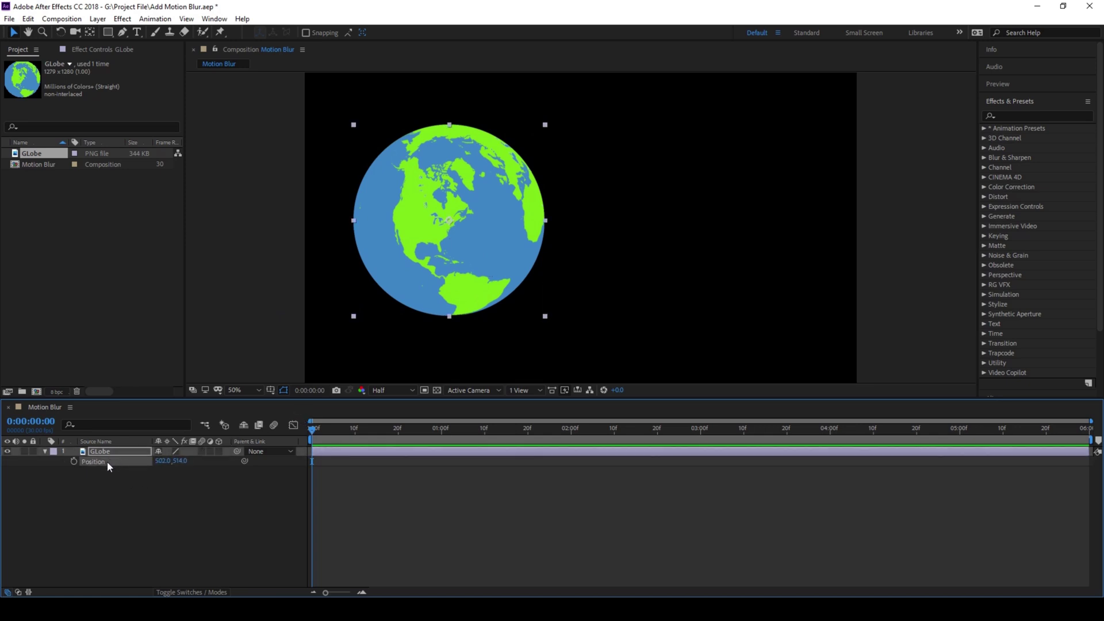
pyautogui.click(74, 462)
pyautogui.moveTo(444, 288); pyautogui.dragTo(193, 279)
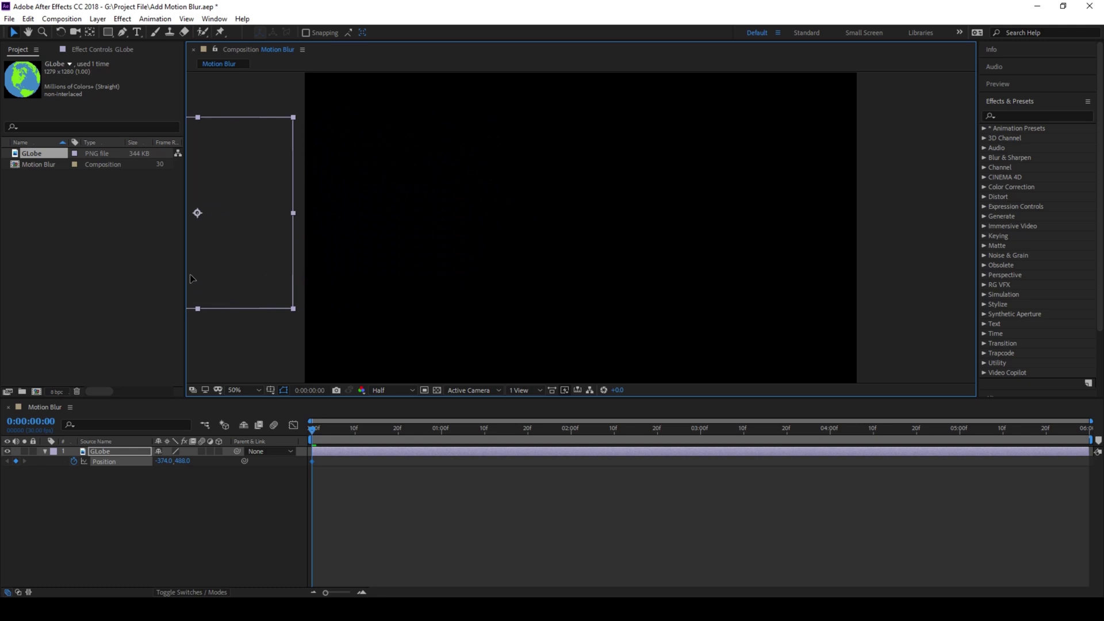
pyautogui.click(442, 428)
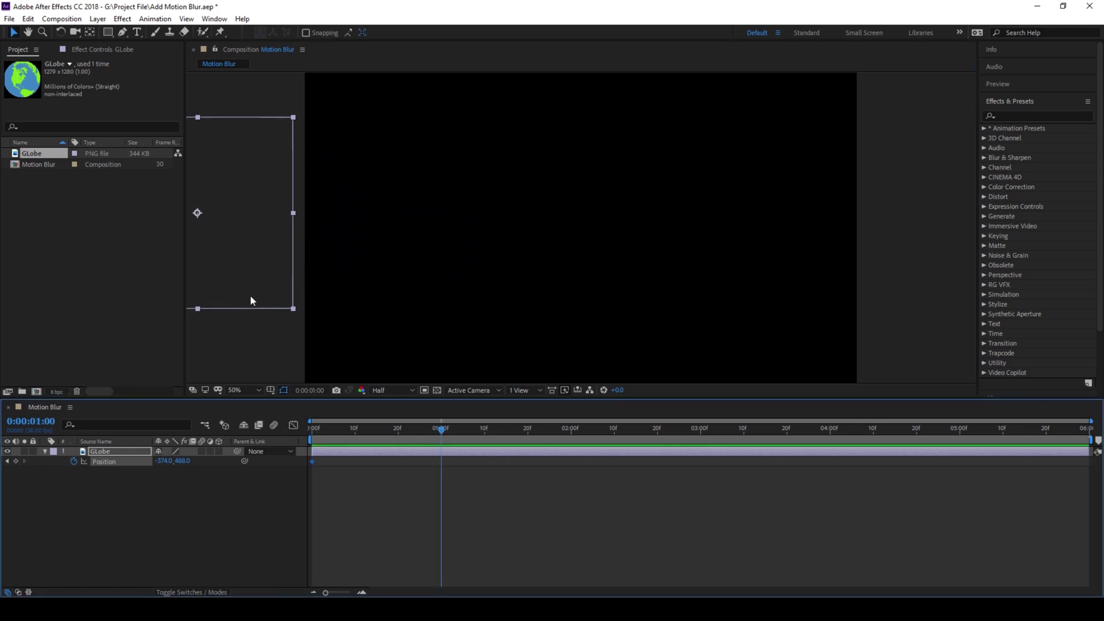
pyautogui.moveTo(251, 300); pyautogui.dragTo(1023, 281)
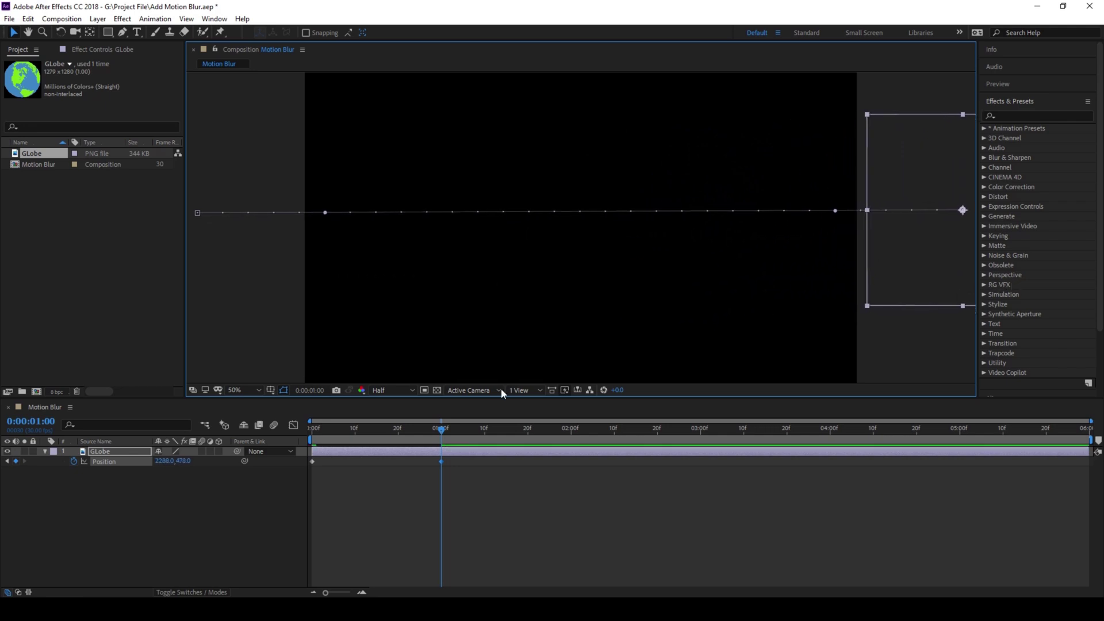
# Preview the slide from the start to check the globe's movement
pyautogui.click(315, 428)
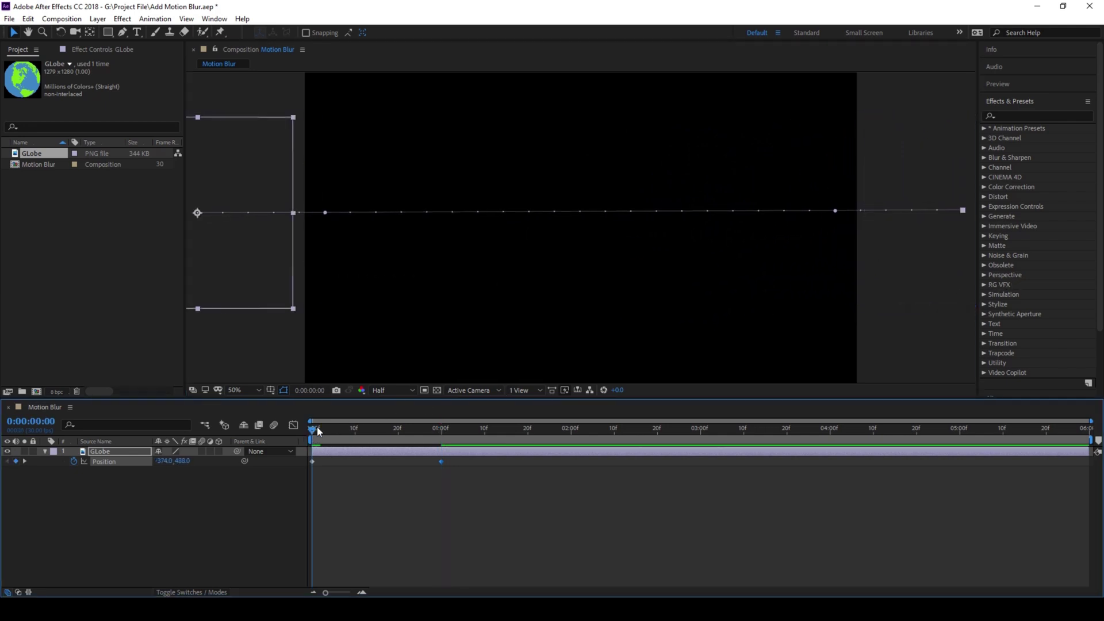
pyautogui.press('space')
pyautogui.press('space')
pyautogui.moveTo(317, 435); pyautogui.dragTo(406, 451)
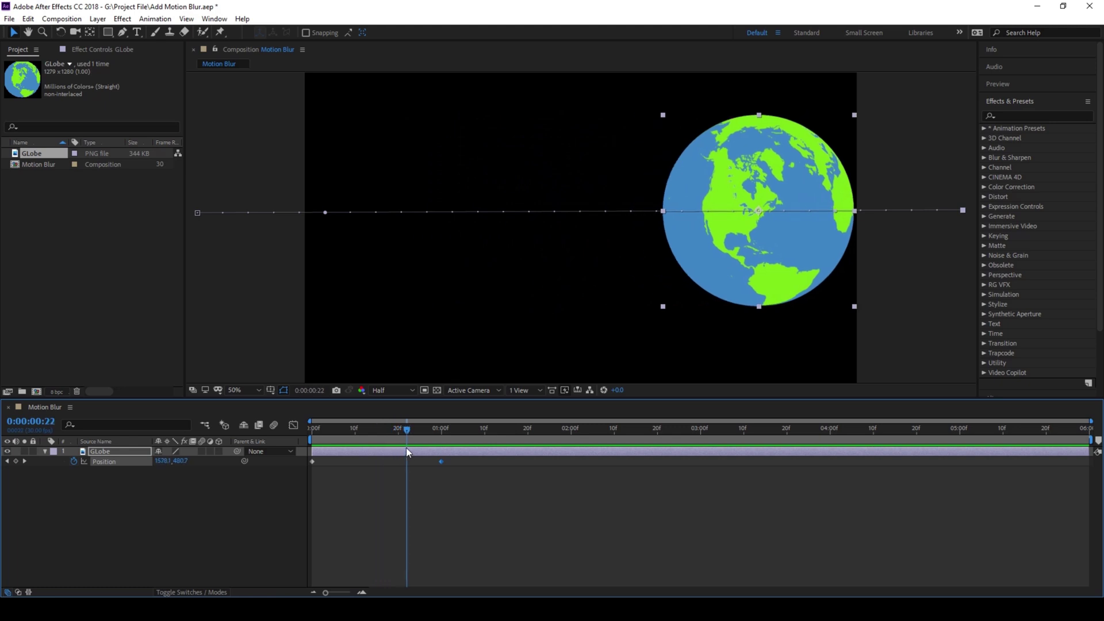
# Switch on the Motion Blur switch for the GLobe layer in the timeline
pyautogui.click(201, 451)
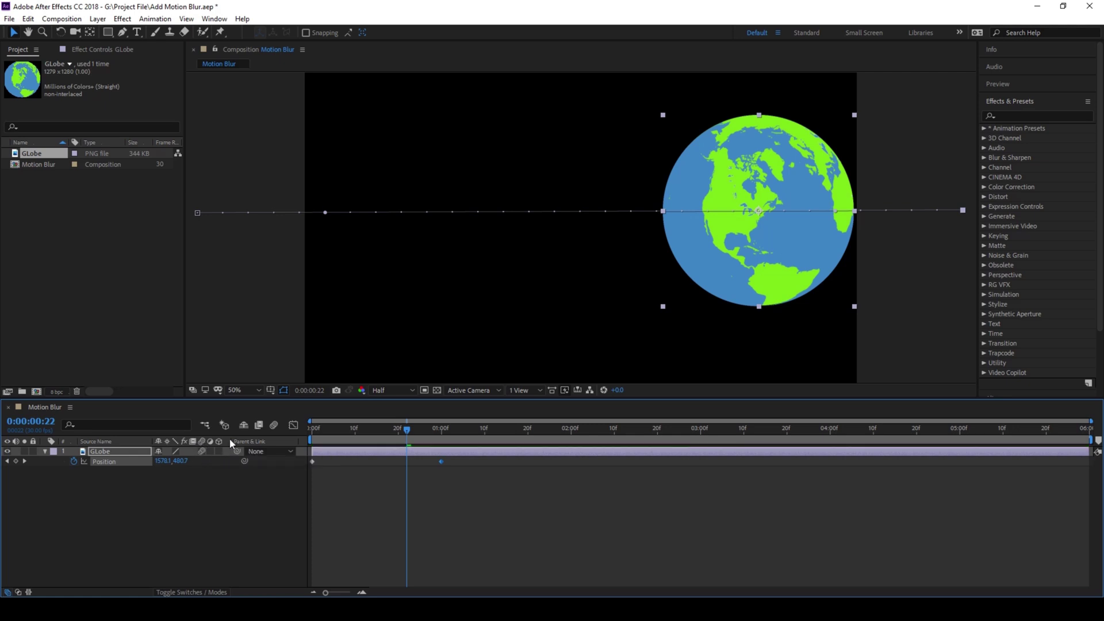
pyautogui.rightClick(278, 444)
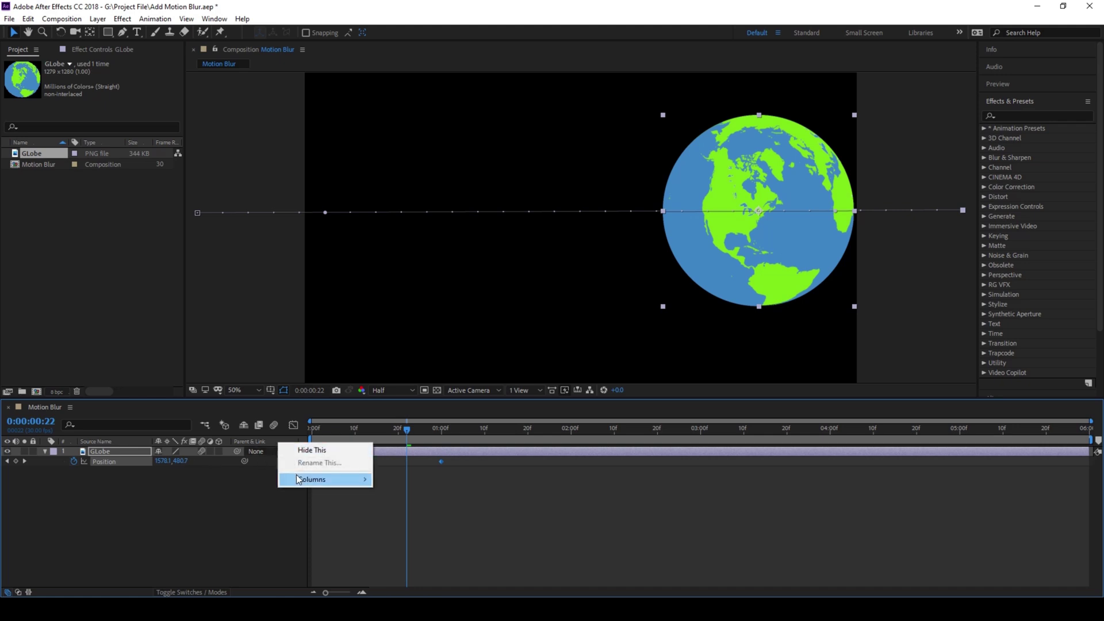
pyautogui.moveTo(296, 474)
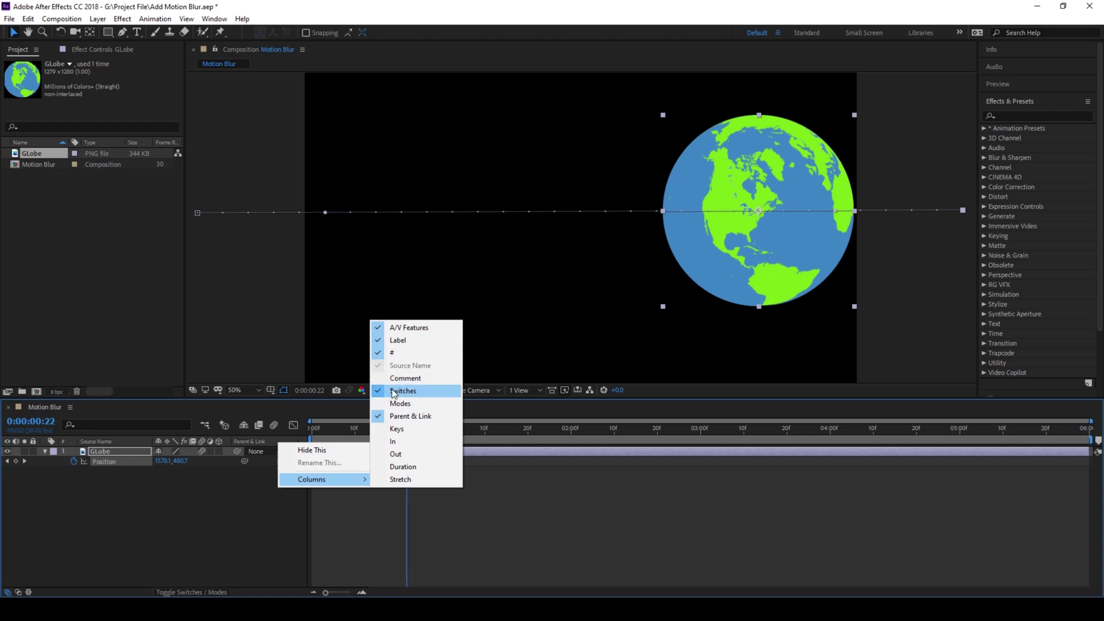
pyautogui.click(192, 487)
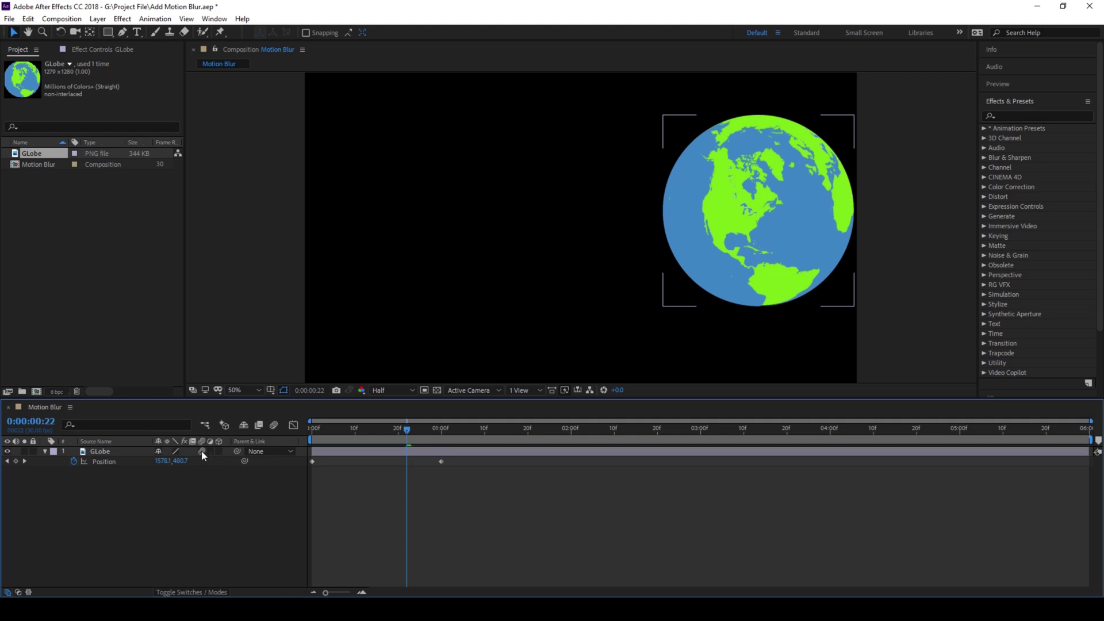
# Enable composition-wide motion blur with the GLobe layer switch on, then return to the first frame
pyautogui.click(202, 451)
pyautogui.click(274, 425)
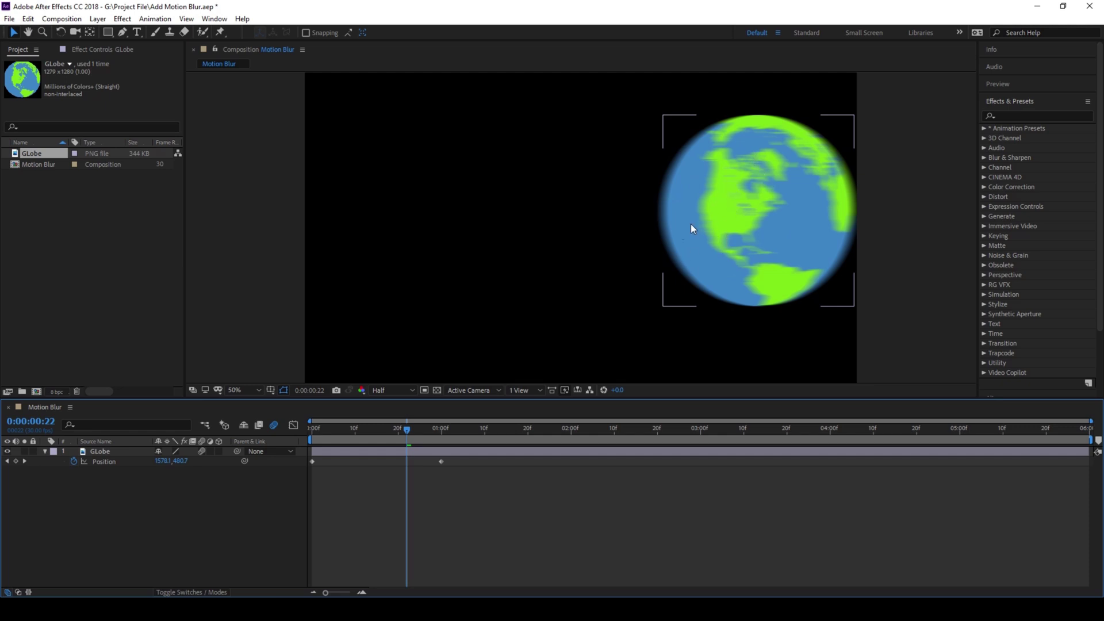
pyautogui.click(313, 428)
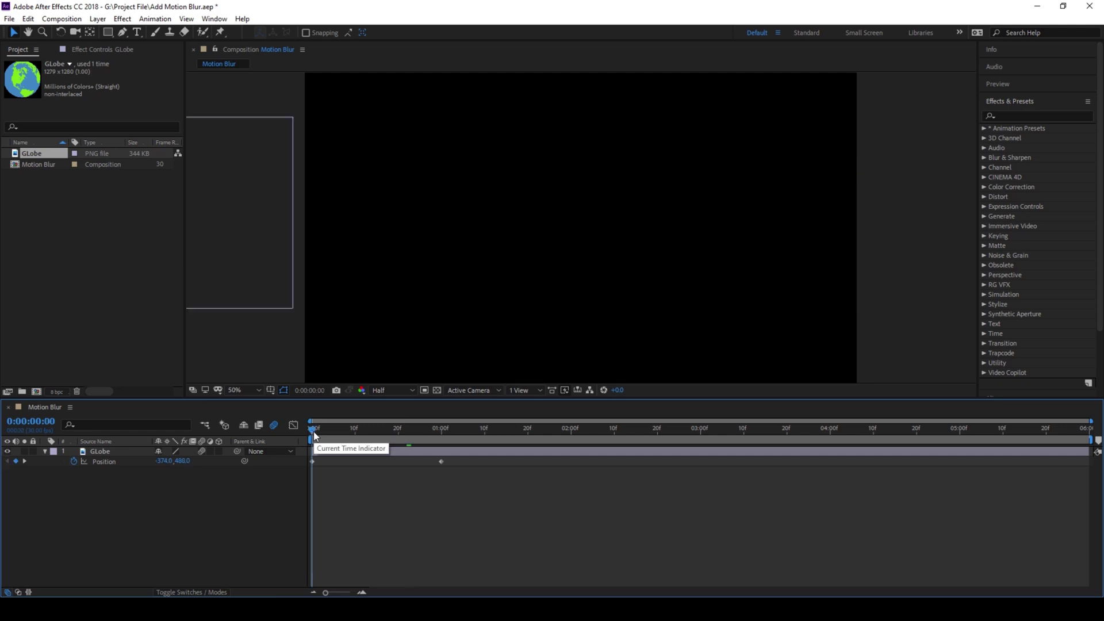
pyautogui.press('space')
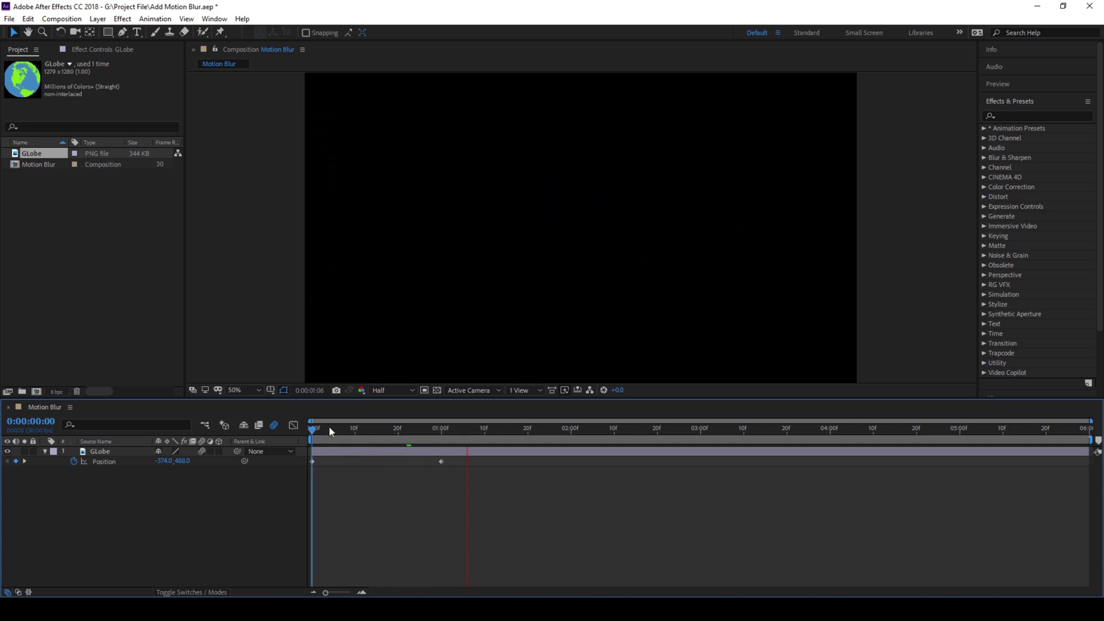
pyautogui.moveTo(329, 427); pyautogui.dragTo(373, 427)
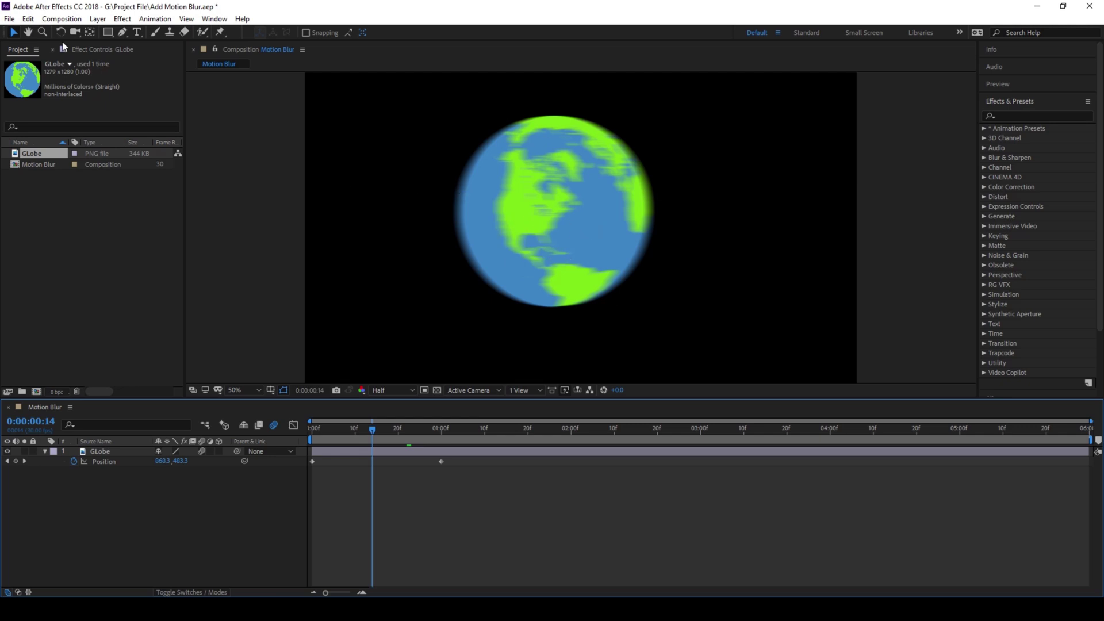
# Set Shutter Angle to 360 in the Advanced tab of Composition Settings
pyautogui.click(63, 20)
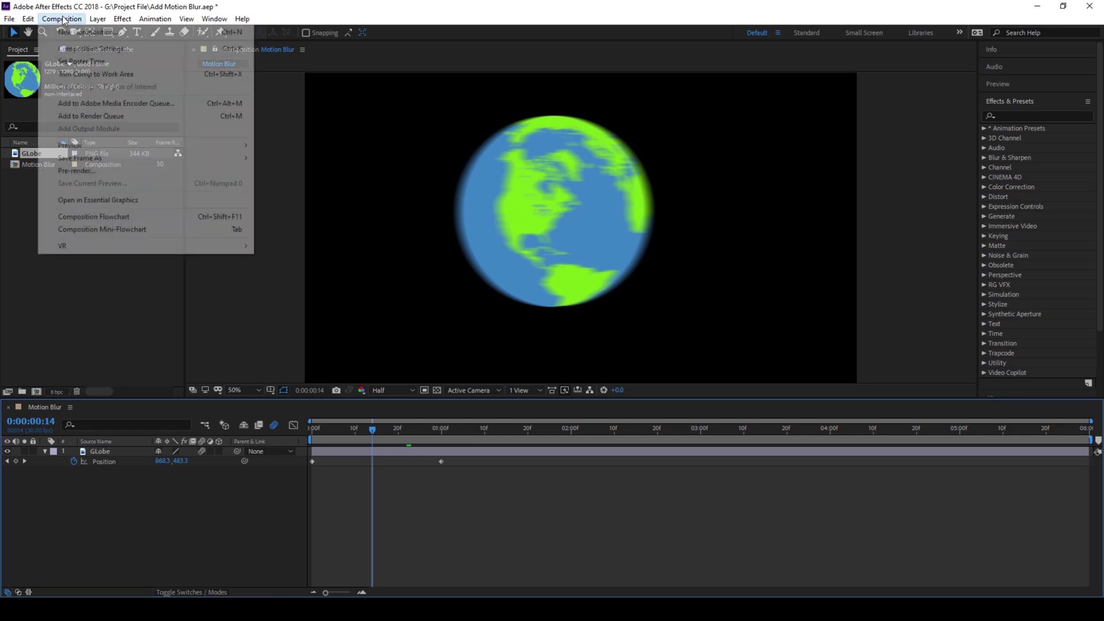
pyautogui.click(67, 48)
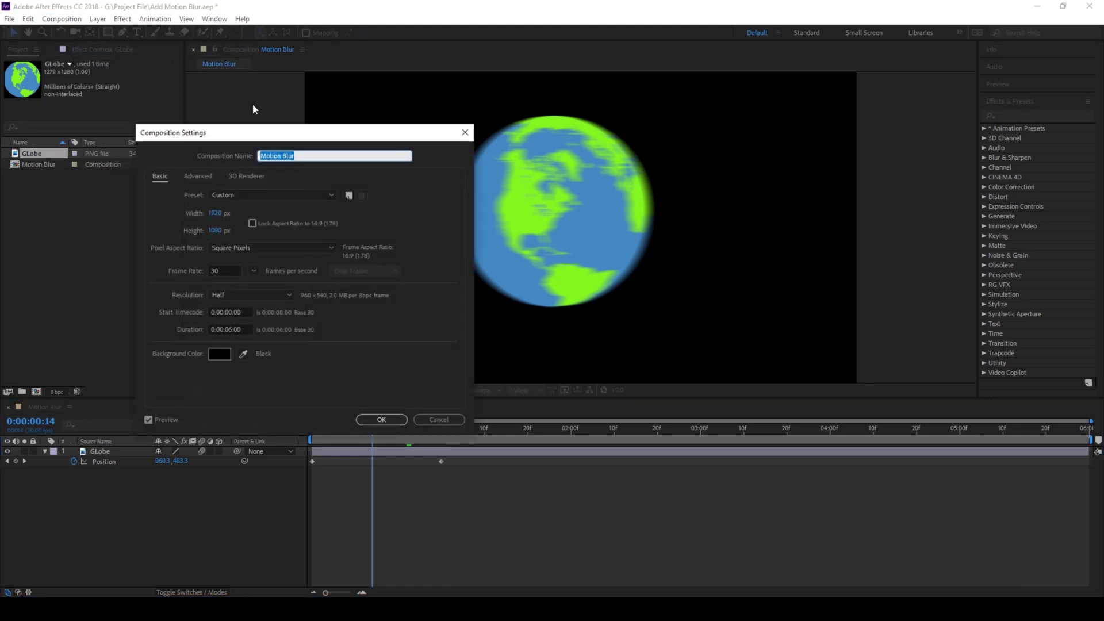
pyautogui.moveTo(244, 133); pyautogui.dragTo(145, 95)
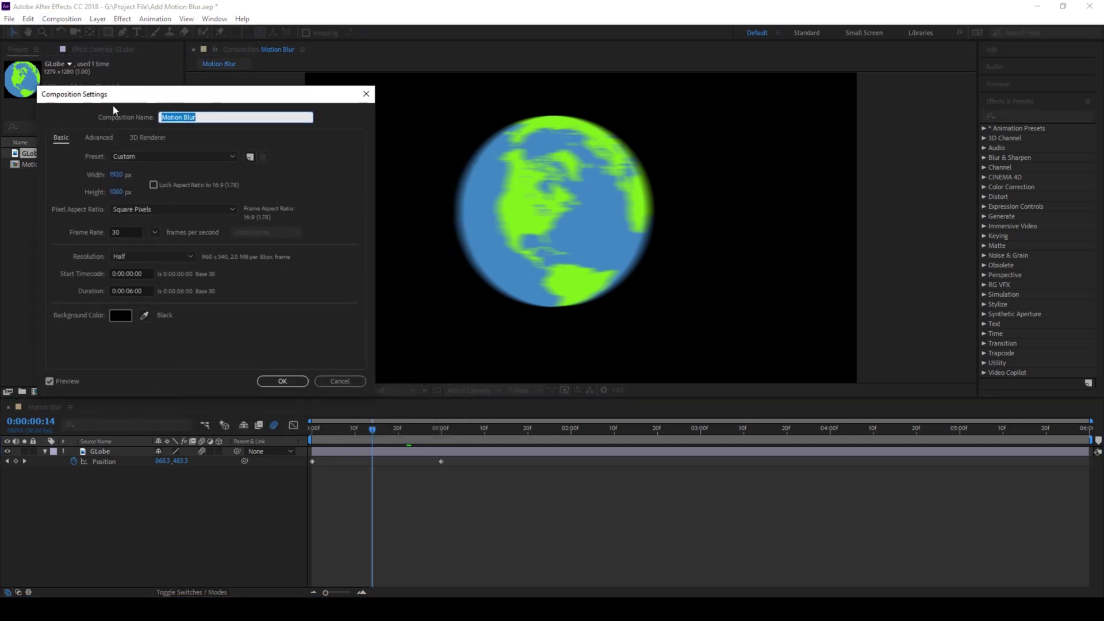
pyautogui.click(97, 138)
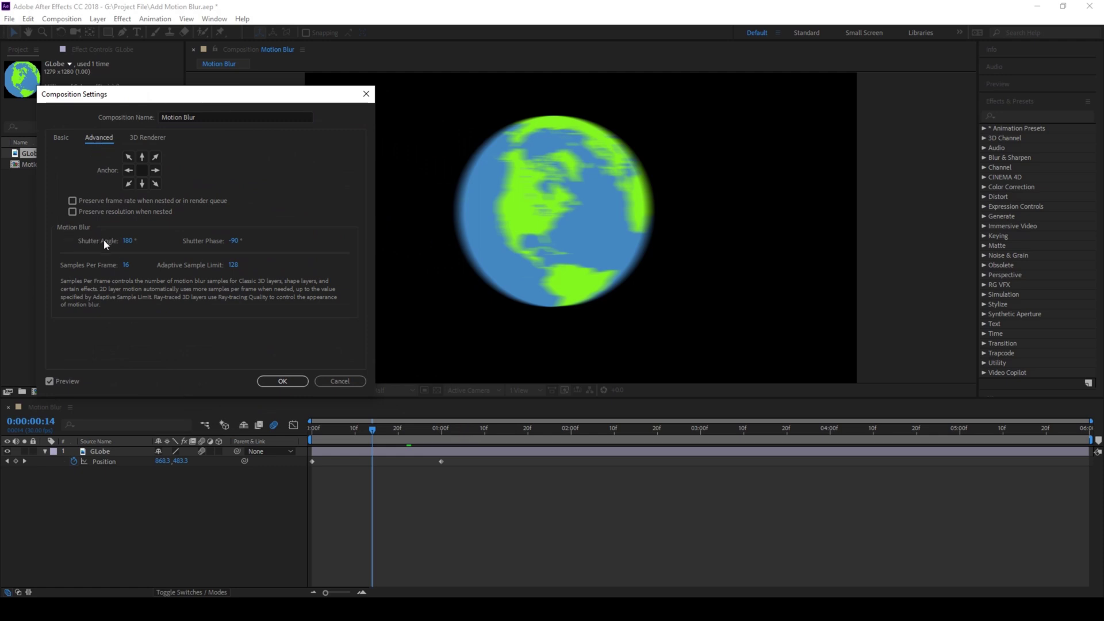
pyautogui.click(128, 244)
pyautogui.click(282, 382)
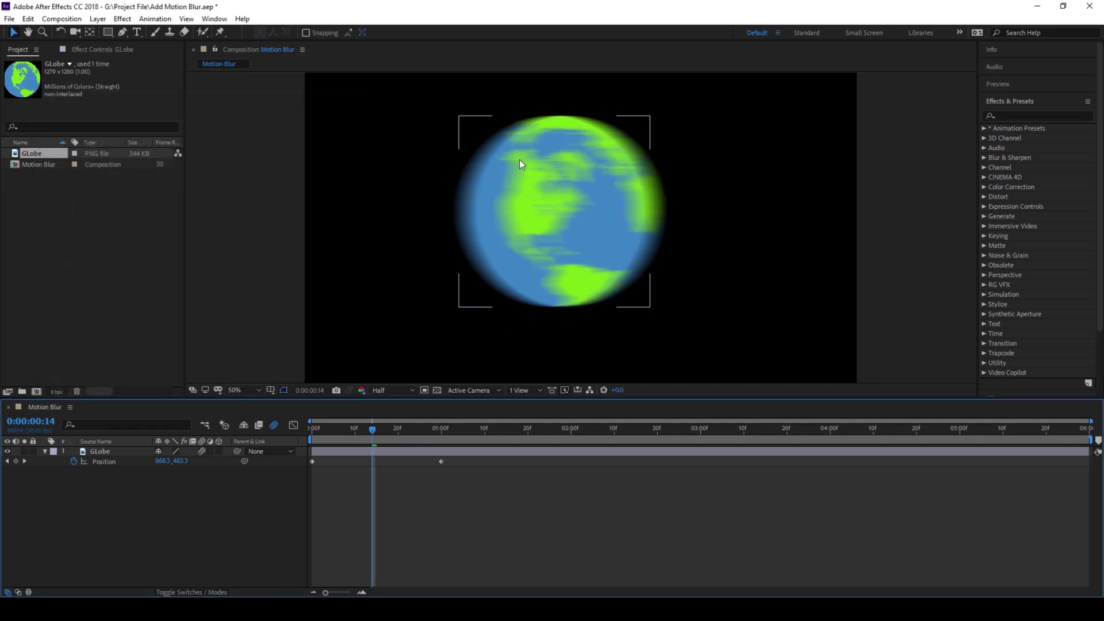
# Jump to frame 11 to inspect the globe's stronger 360° blur
pyautogui.click(355, 440)
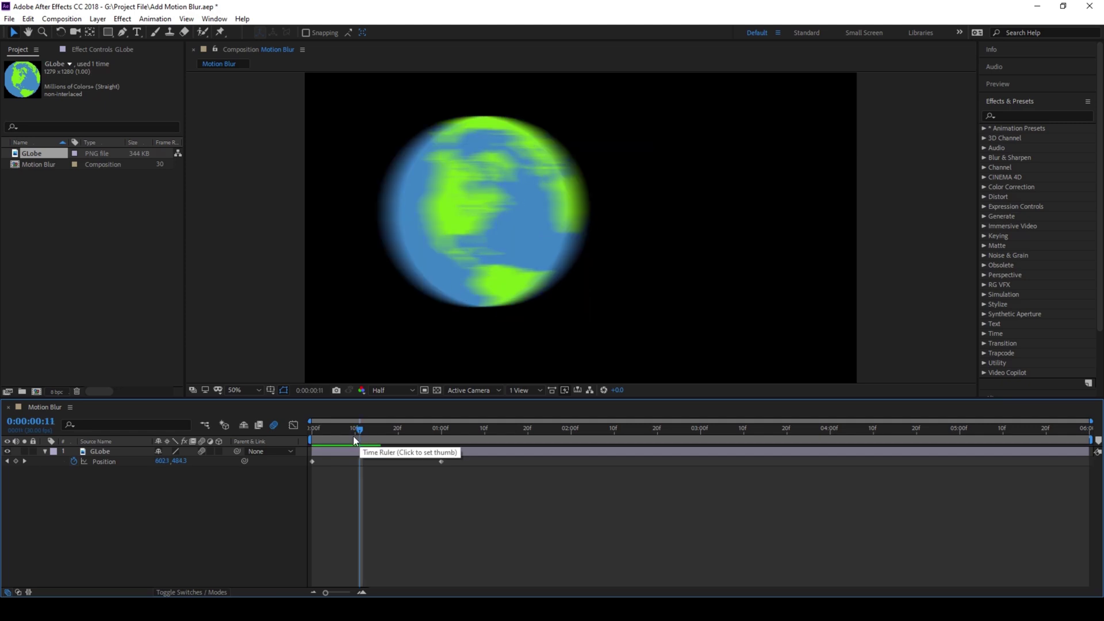